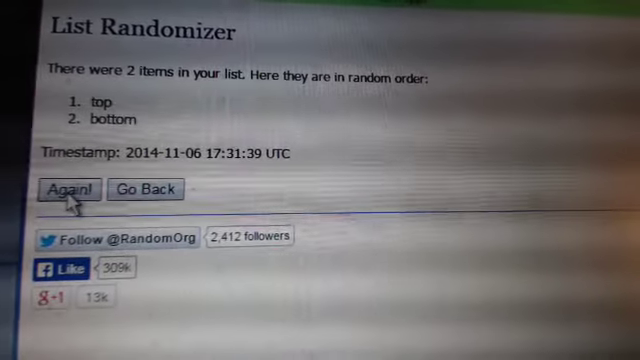
Reshuffle the top/bottom list through its eighth randomization, leaving top first and bottom second
click(68, 192)
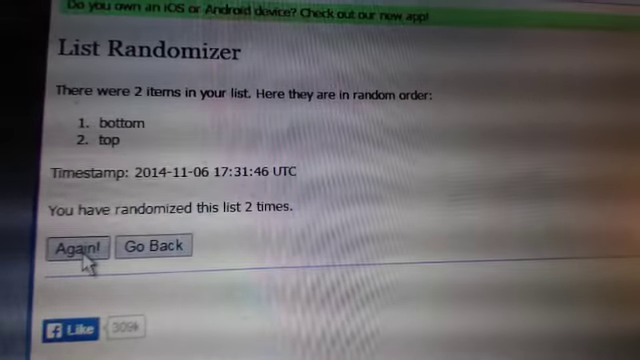
click(68, 192)
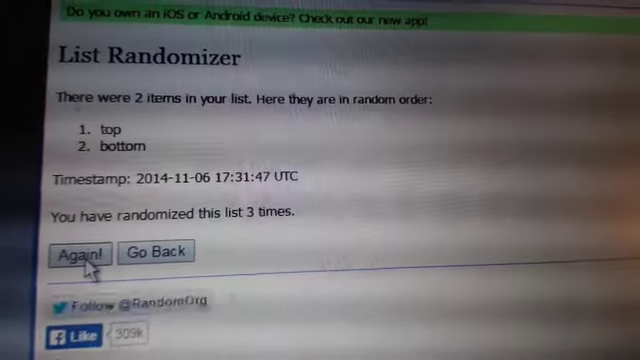
click(88, 256)
click(88, 252)
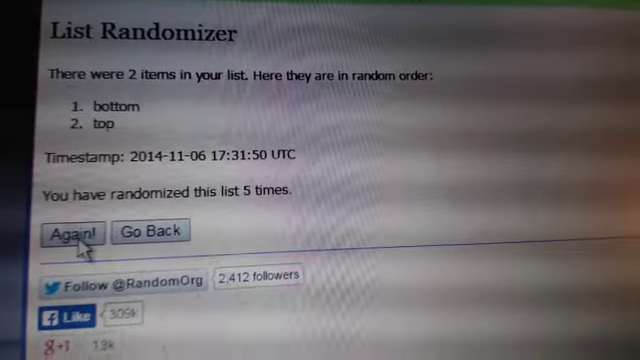
click(80, 248)
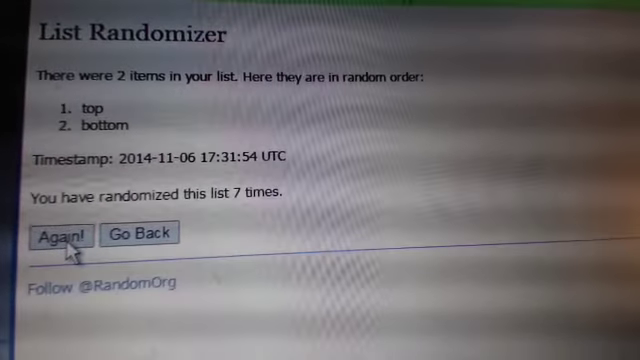
click(72, 245)
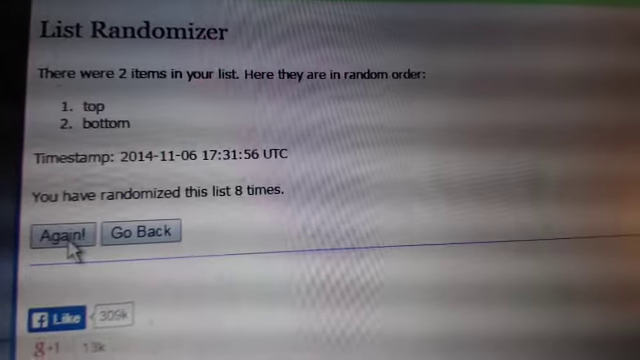